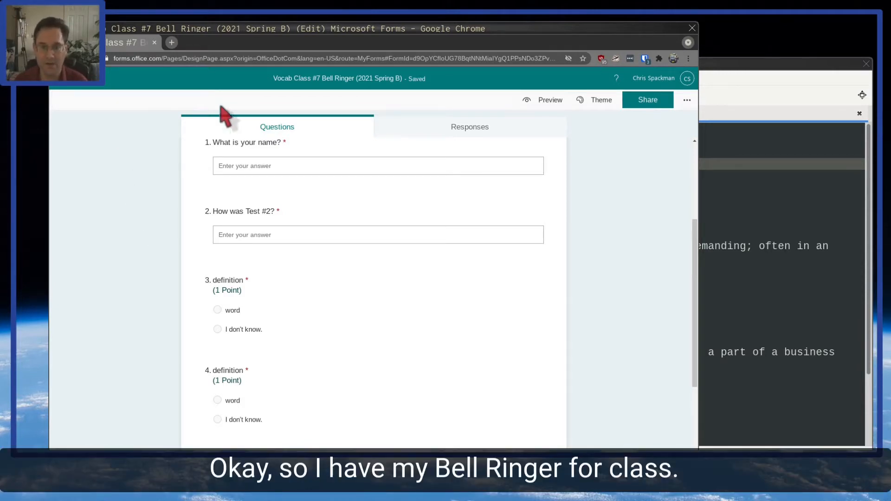
- Review the bell ringer form's introductory questions and its three placeholder definition questions
scroll(569, 299, "up", 3)
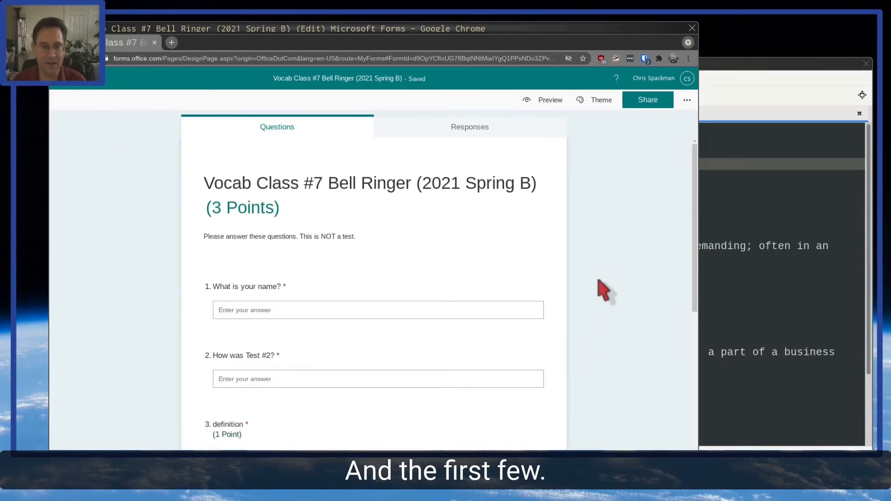
scroll(599, 284, "down", 3)
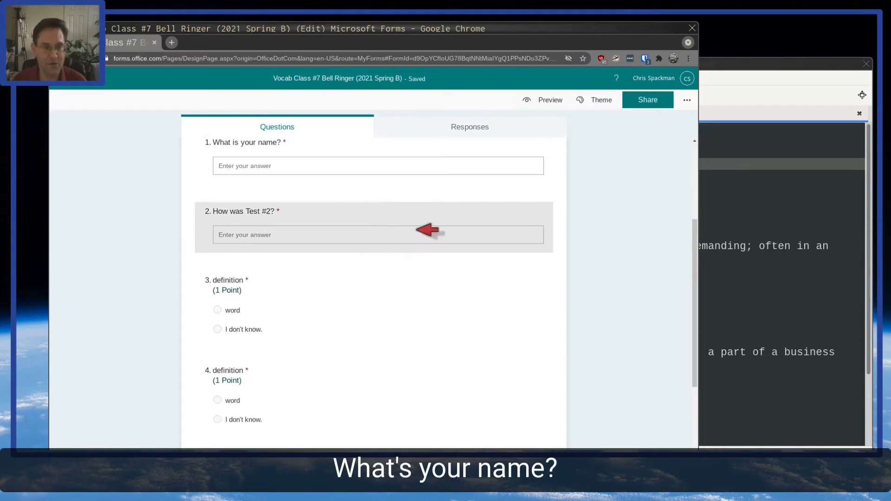
scroll(473, 242, "down", 1)
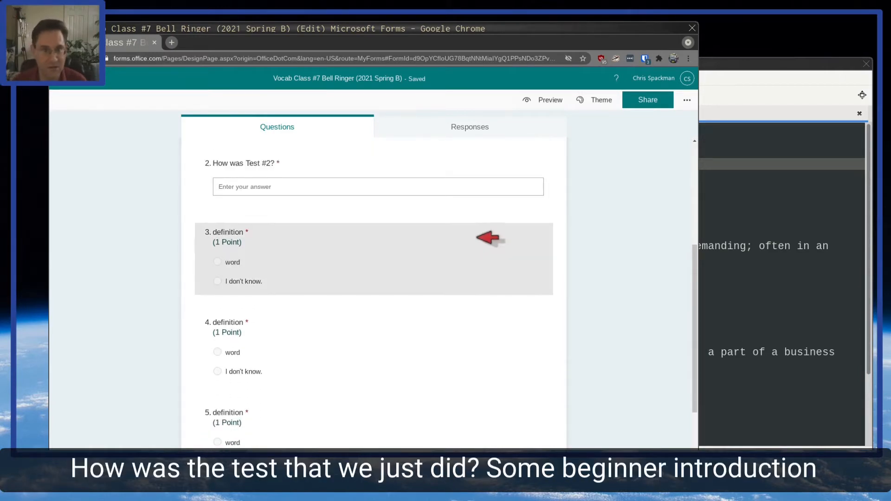
scroll(576, 186, "up", 2)
scroll(578, 200, "down", 1)
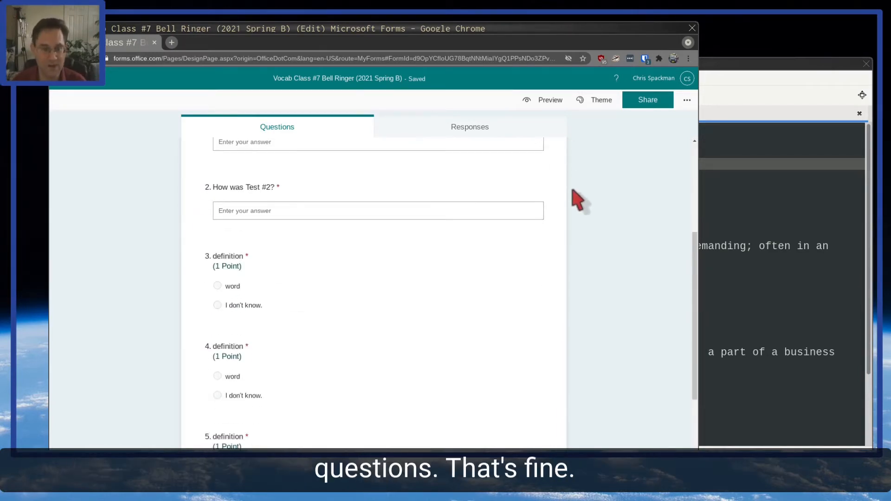
scroll(592, 220, "down", 2)
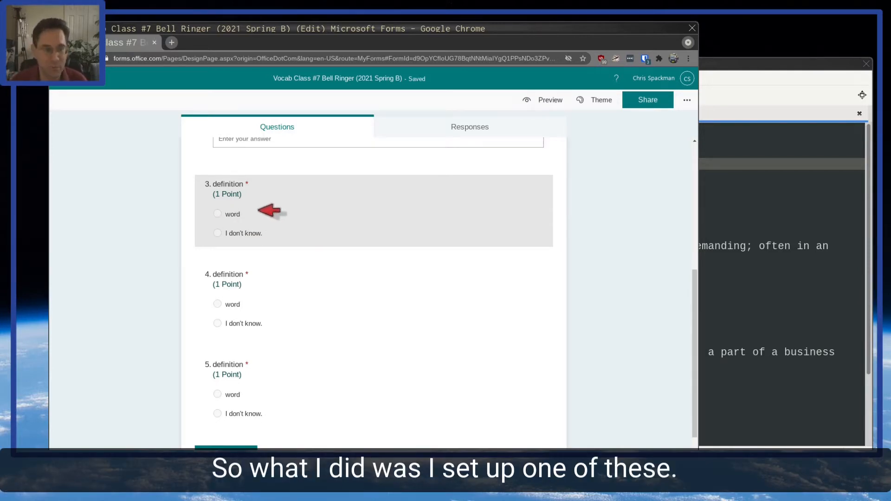
left_click(353, 214)
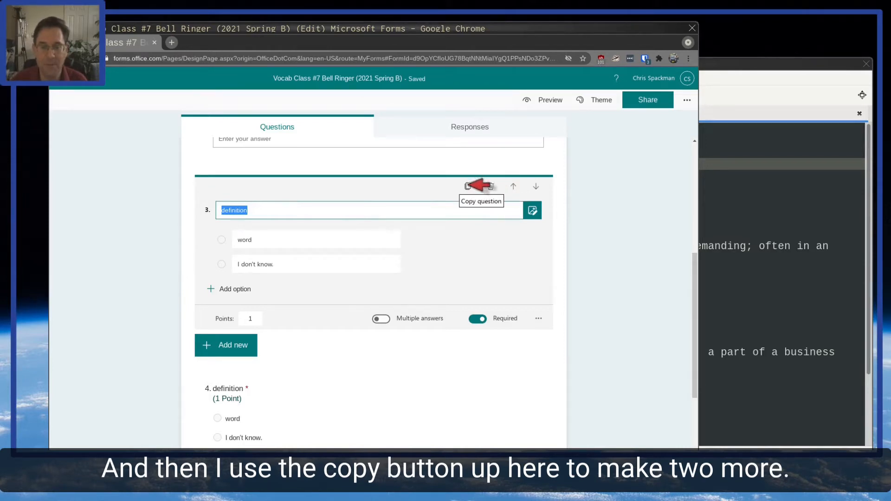
left_click(467, 186)
scroll(413, 203, "down", 2)
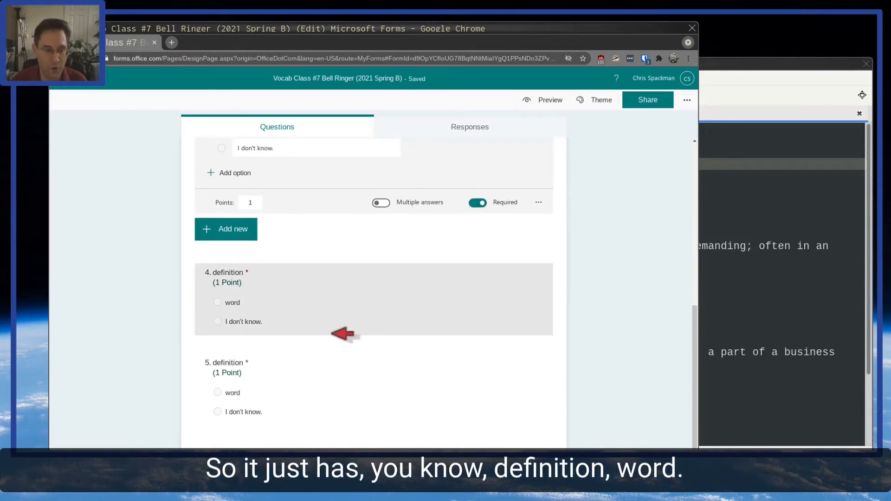
scroll(303, 188, "up", 2)
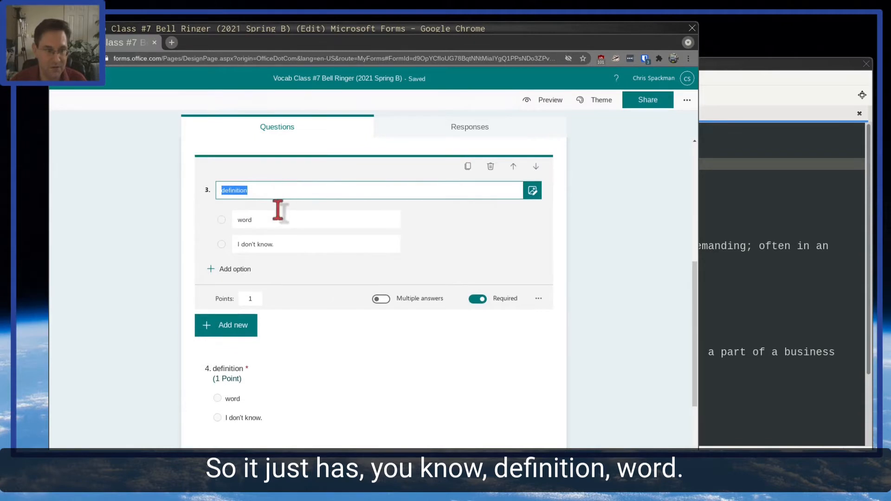
scroll(284, 246, "down", 2)
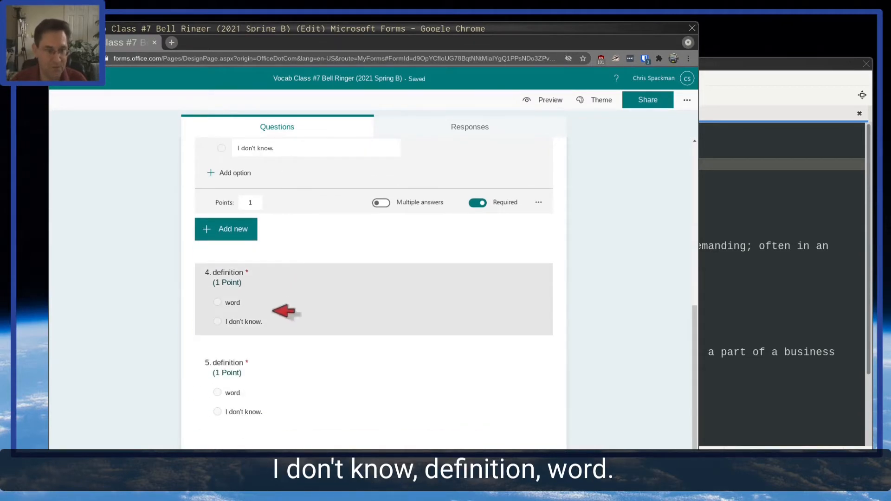
scroll(373, 279, "up", 3)
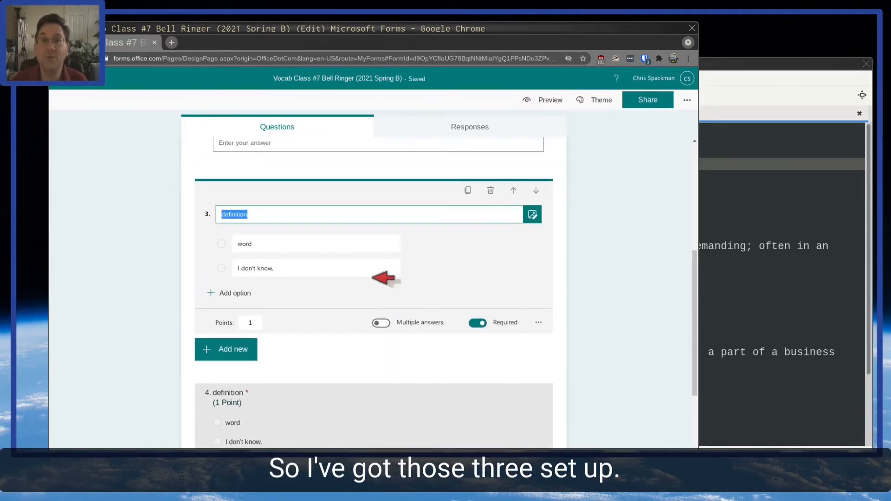
- Copy the definition "(noun) having a job that one is paid for" from the Mousepad notes and paste it as question 3's text in Microsoft Forms
left_click(739, 63)
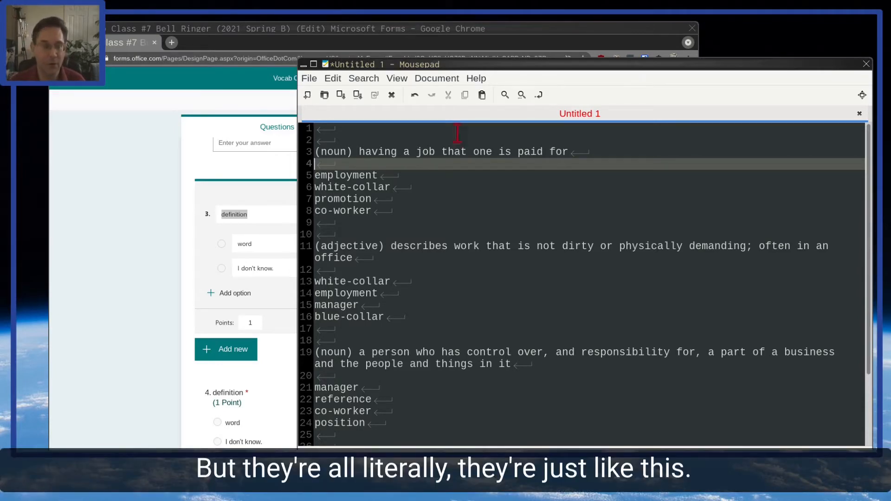
left_click(130, 191)
left_click(736, 200)
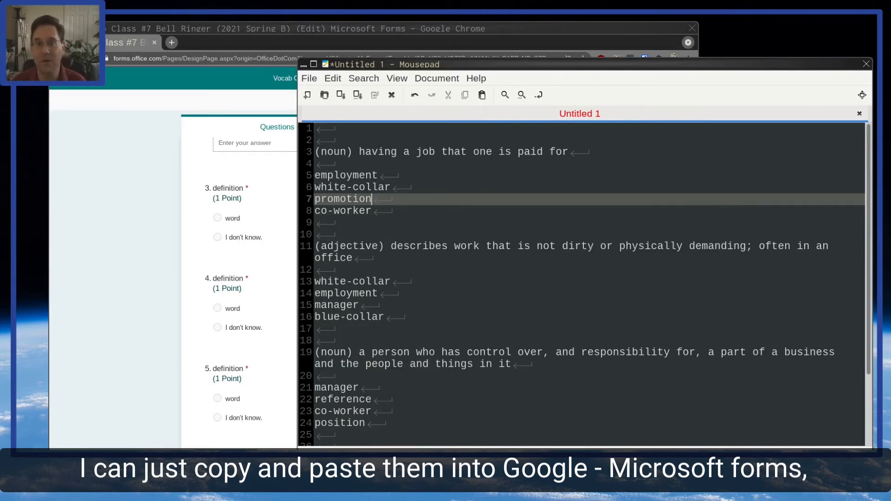
left_click(577, 152)
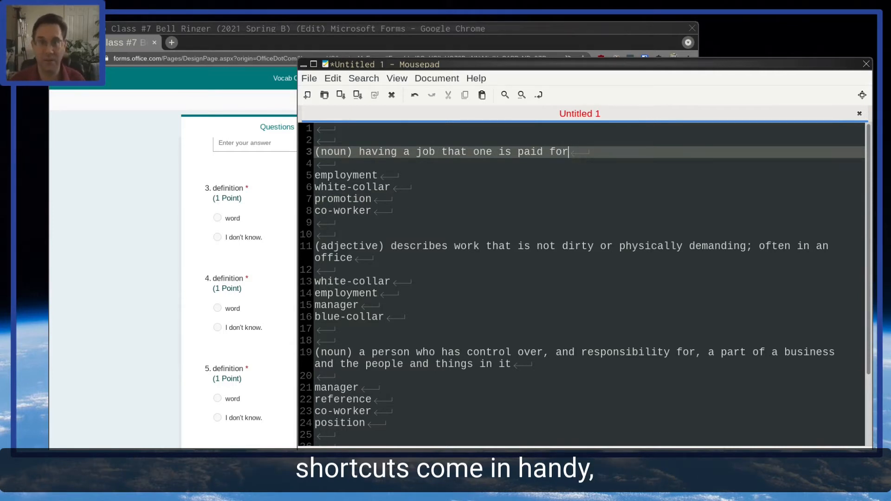
key("shift+Home")
key("ctrl+c")
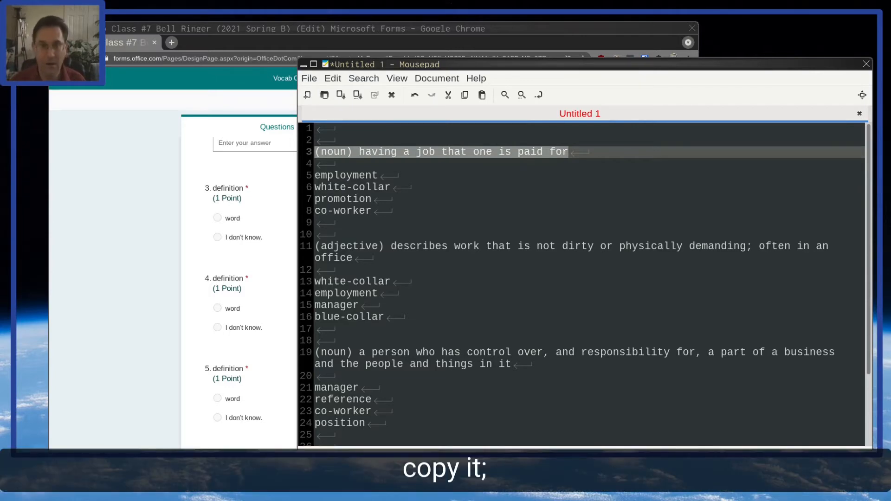
left_click(218, 198)
double_click(235, 214)
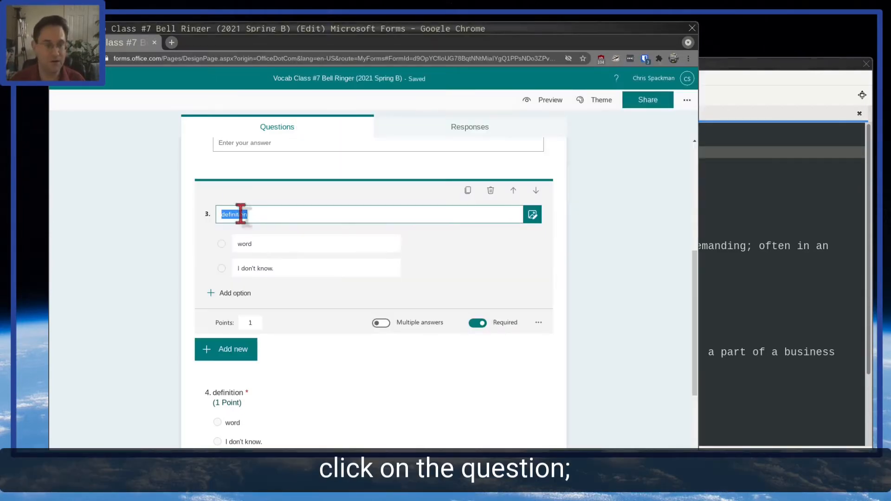
right_click(240, 214)
left_click(264, 254)
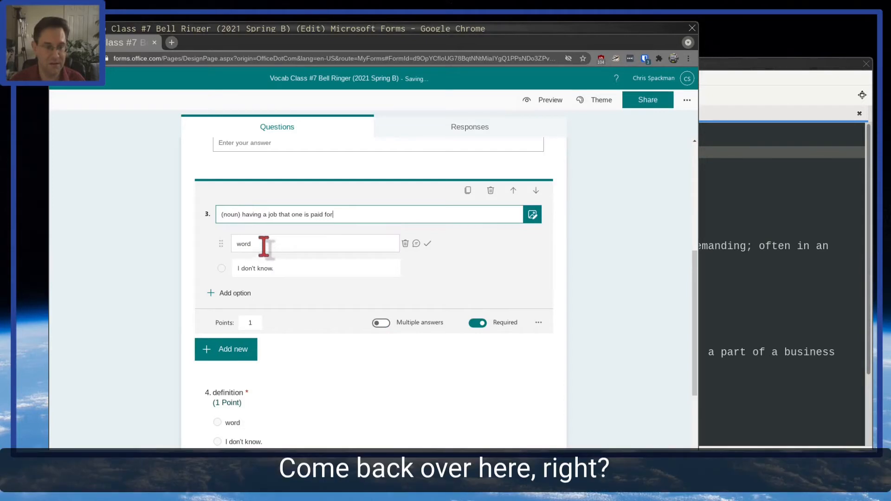
- Replace question 3's "word" option with employment, white-collar, promotion and co-worker, copied from the Mousepad notes
left_click(736, 229)
key("Up")
key("Up")
key("Up")
key("Up")
key("Up")
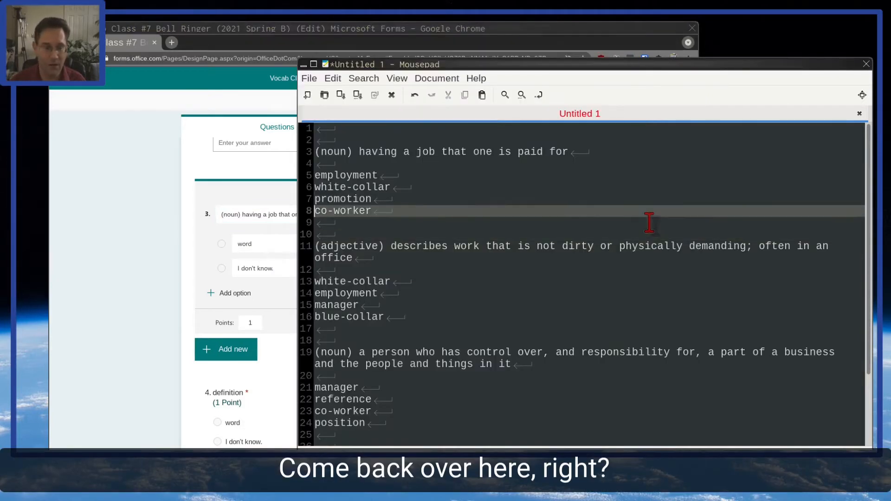
key("shift+Down")
key("shift+Down")
key("shift+Down")
key("shift+Down")
key("ctrl+c")
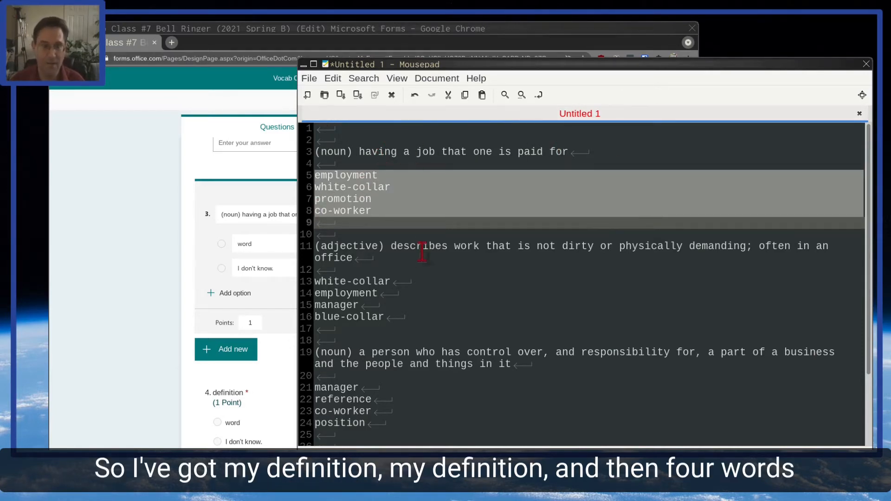
double_click(258, 243)
right_click(258, 244)
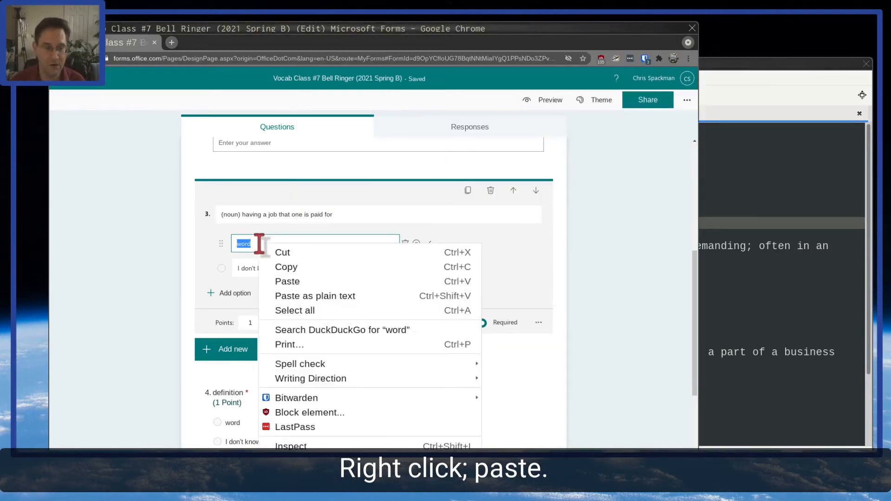
left_click(290, 280)
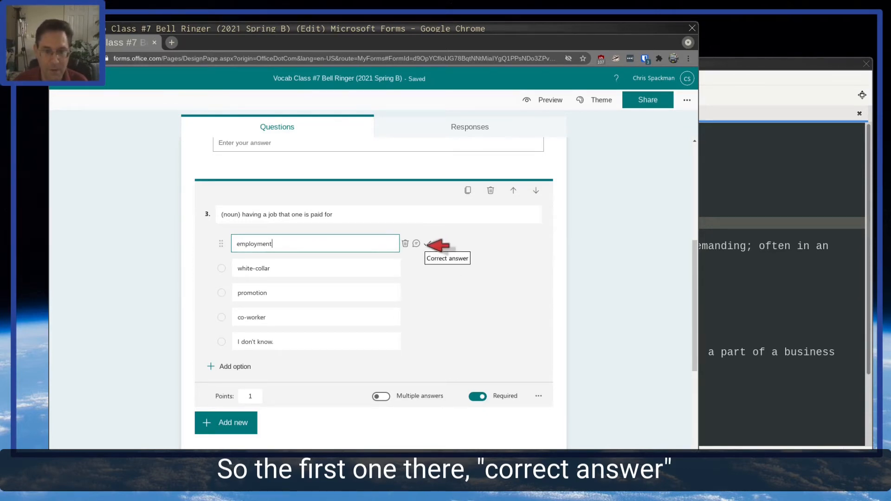
- Mark employment as question 3's correct answer and turn on Shuffle options for the question
left_click(427, 244)
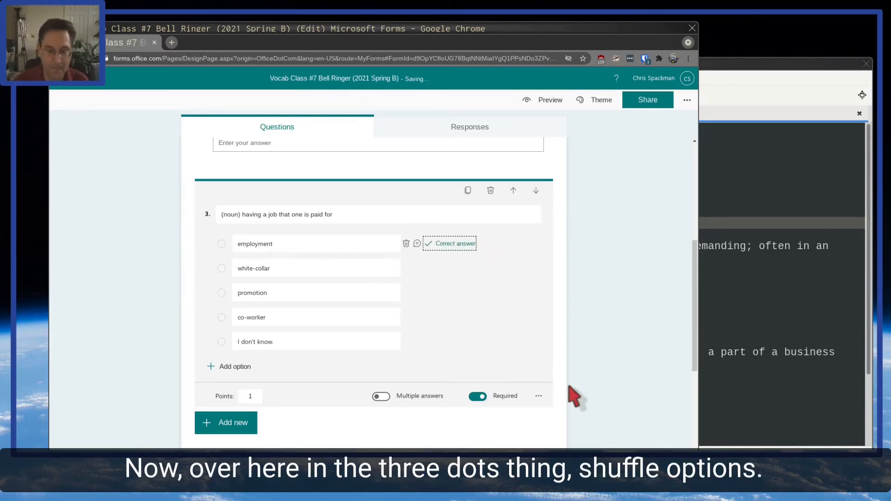
left_click(539, 396)
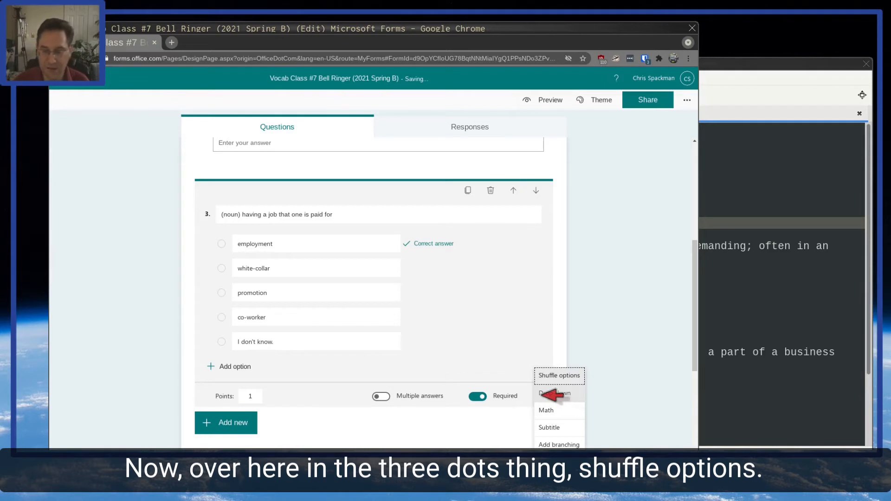
left_click(564, 374)
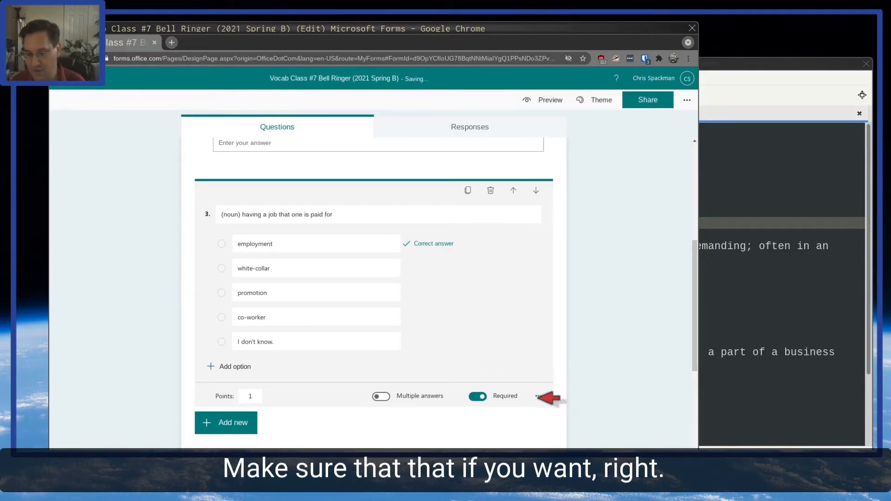
left_click(539, 397)
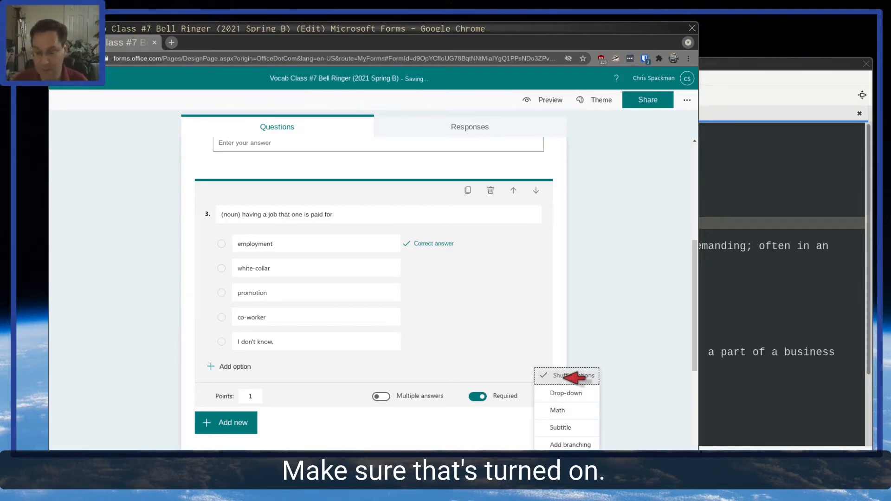
left_click(600, 351)
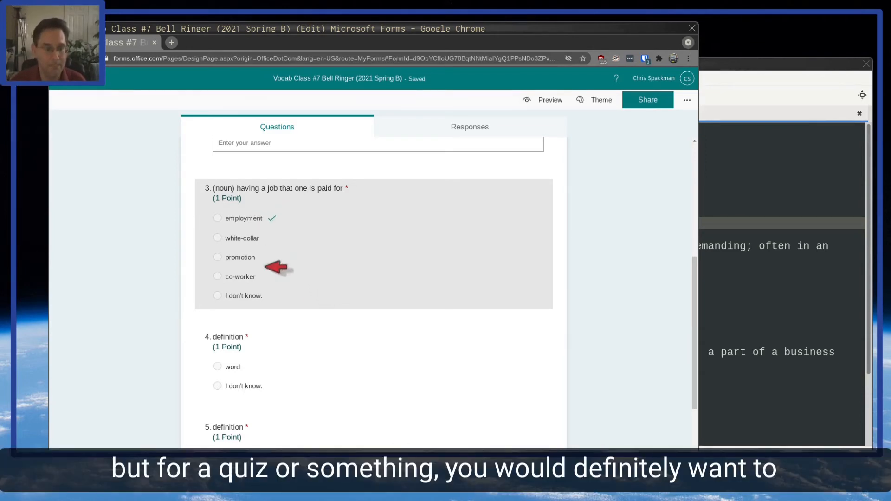
- Replace question 4's text with "(adjective) describes work that is not dirty or physically demanding; often in an office", copied from the Mousepad notes
scroll(274, 232, "down", 2)
scroll(284, 232, "up", 3)
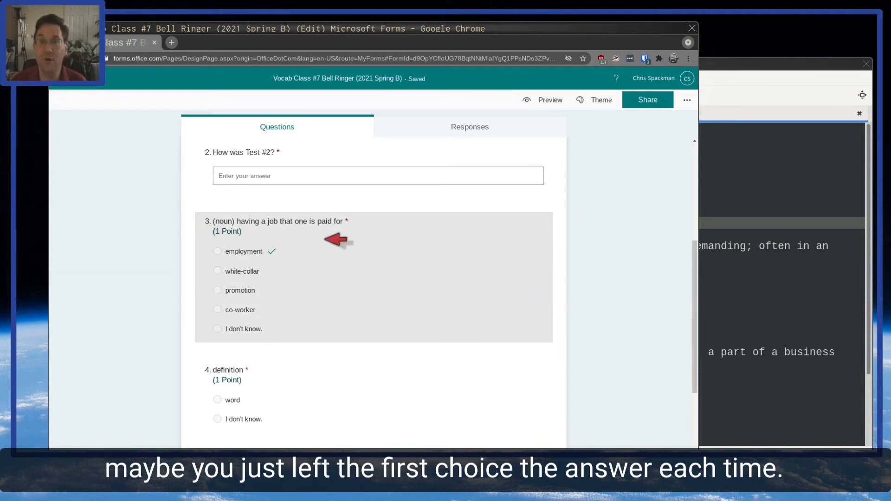
scroll(445, 273, "down", 3)
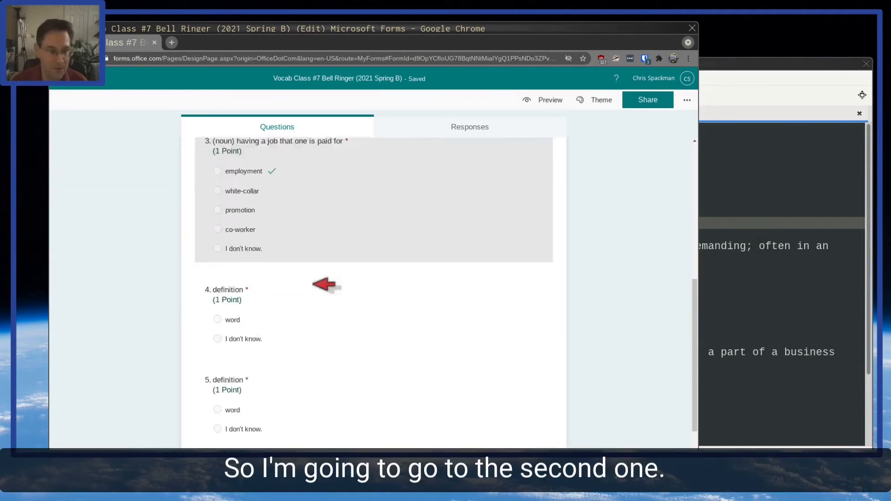
left_click(290, 256)
left_click(710, 225)
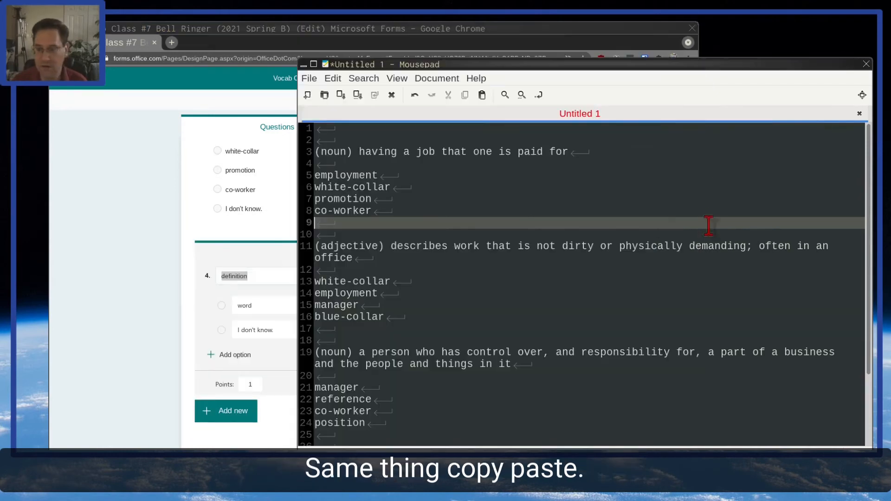
left_click(660, 230)
key("Down")
key("shift+End")
key("shift+End")
key("ctrl+c")
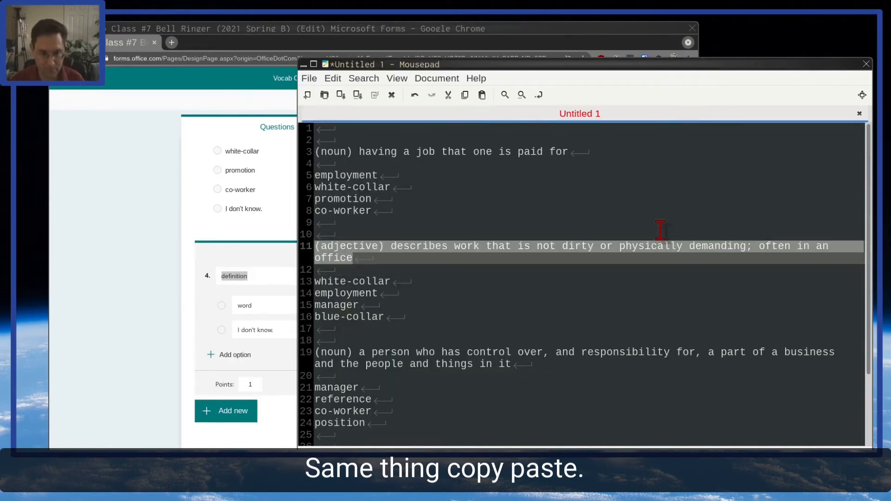
right_click(235, 277)
left_click(256, 103)
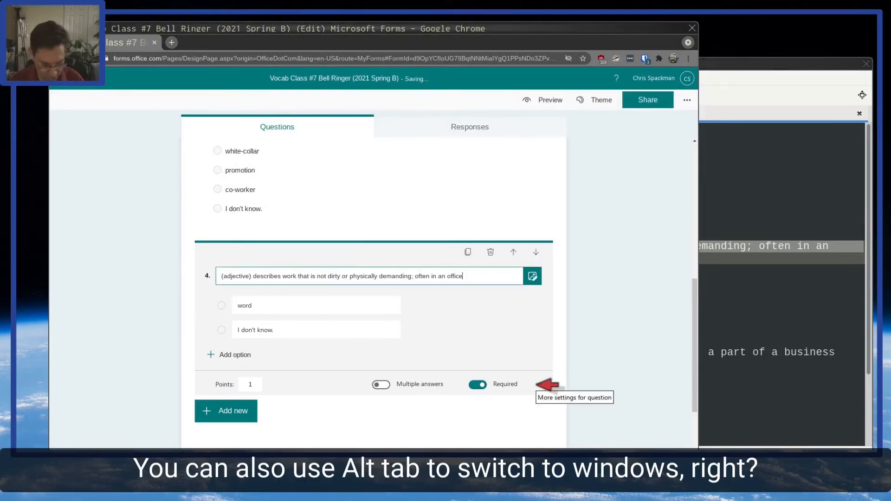
- Replace question 4's "word" option with white-collar, employment, manager and blue-collar, copied from the Mousepad notes
key("alt+Tab")
key("Down")
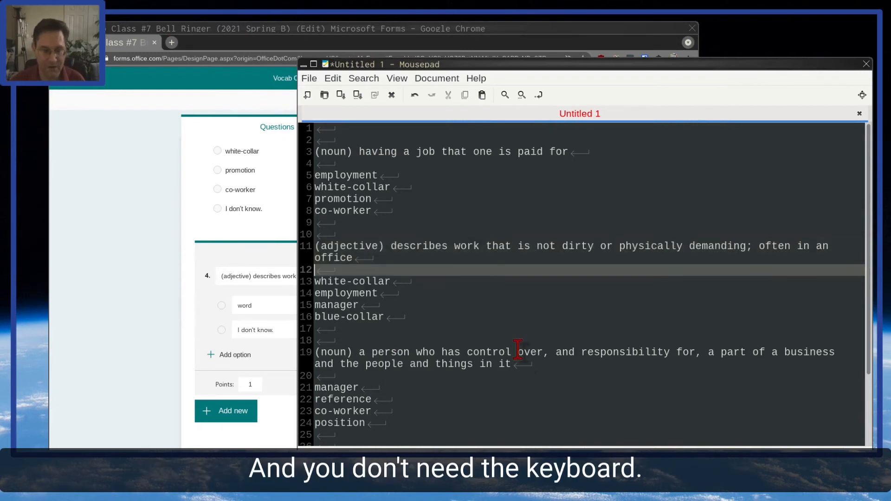
key("Down")
key("shift+Down")
key("shift+Down")
key("shift+Down")
key("shift+Down")
key("ctrl+c")
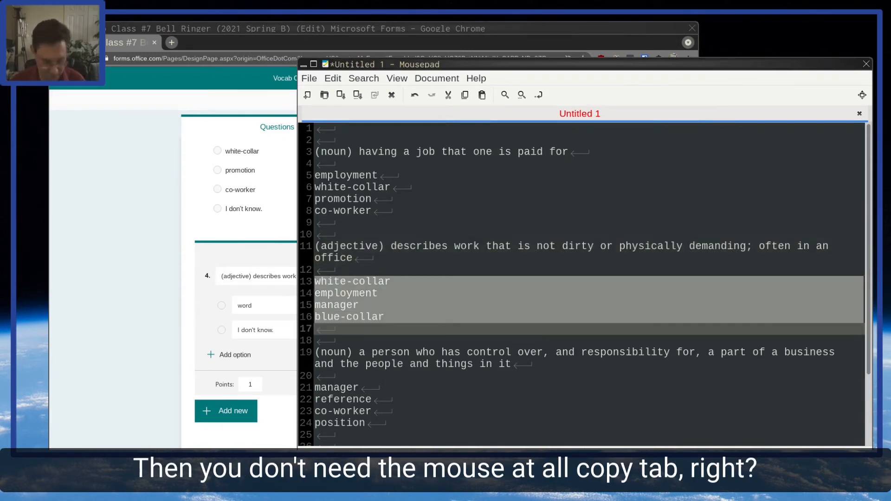
key("alt+Tab")
left_click(349, 304)
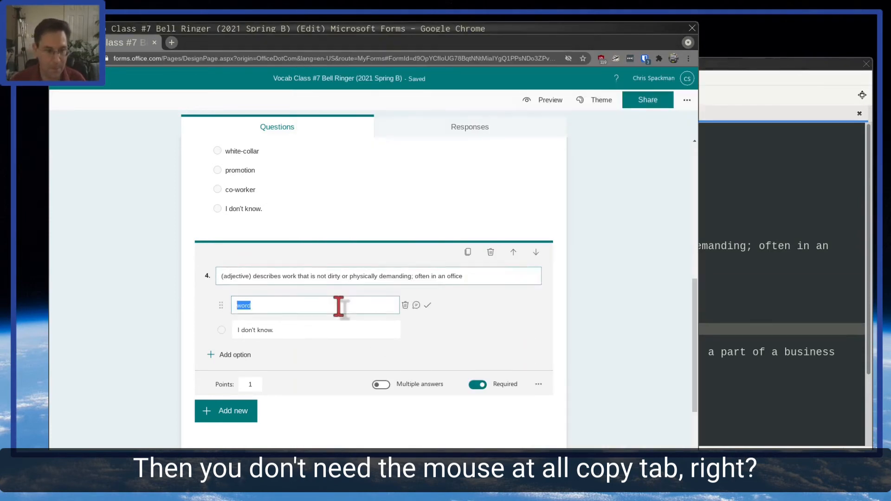
key("ctrl+v")
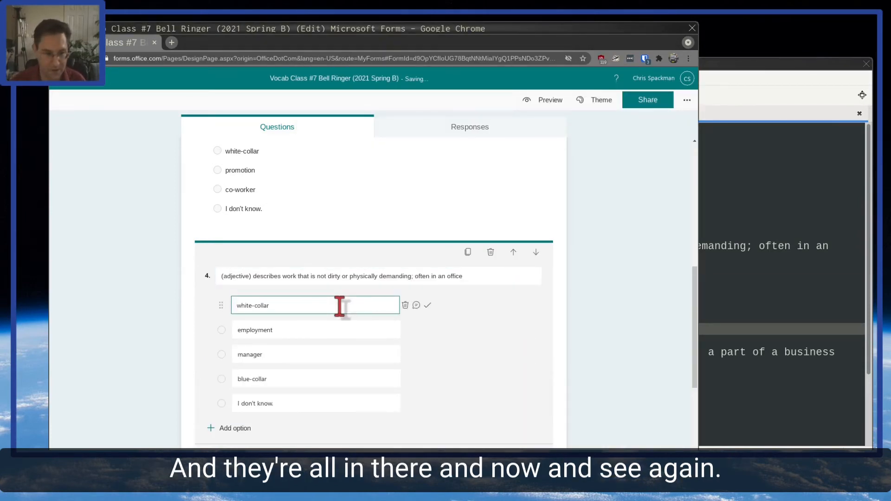
scroll(309, 310, "down", 1)
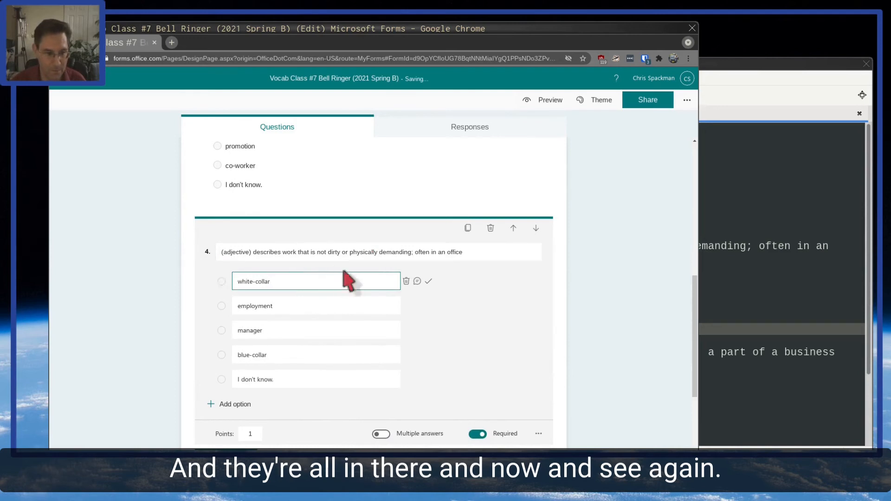
- Mark white-collar as question 4's correct answer and turn on Shuffle options for the question
left_click(415, 282)
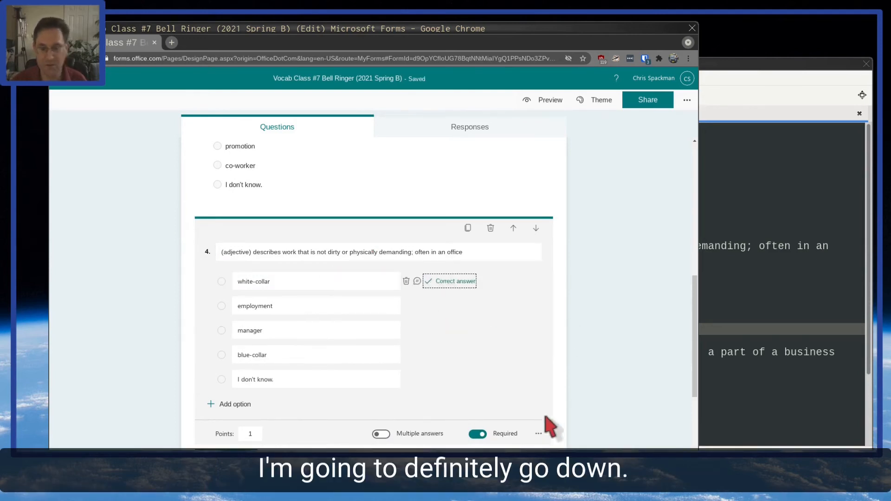
left_click(538, 434)
left_click(546, 411)
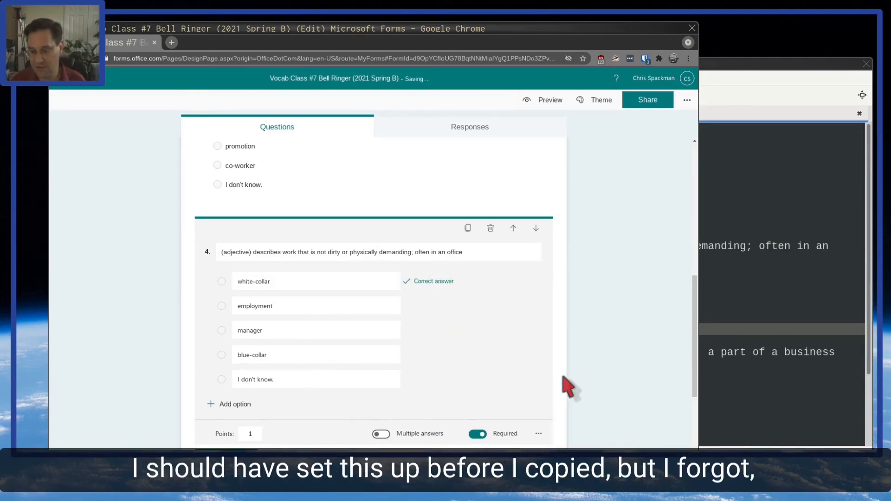
- Replace question 5's text with the definition beginning "(noun) a person who has control over, and responsibility for", copied from the Mousepad notes
scroll(512, 320, "down", 4)
scroll(511, 320, "down", 1)
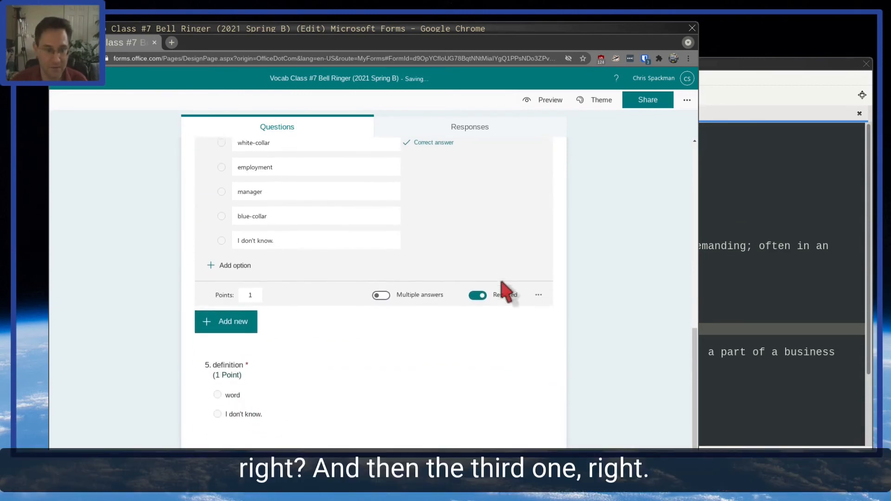
left_click(738, 281)
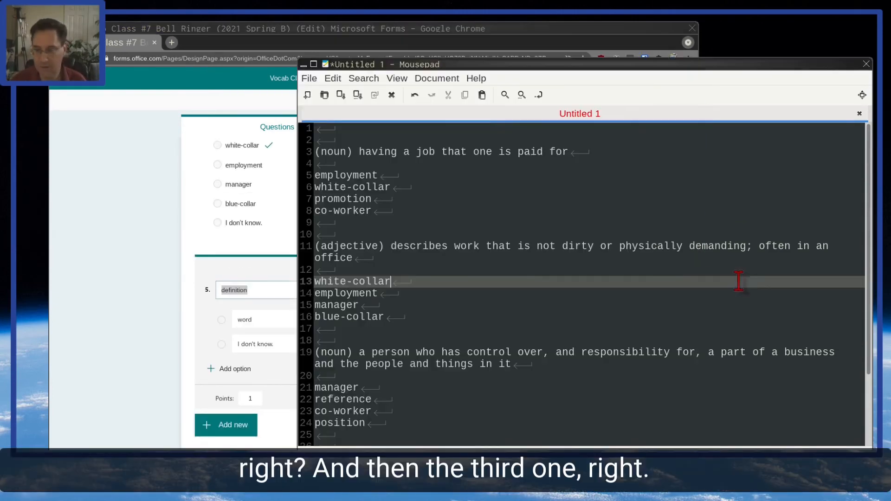
scroll(467, 274, "down", 2)
left_click(454, 249)
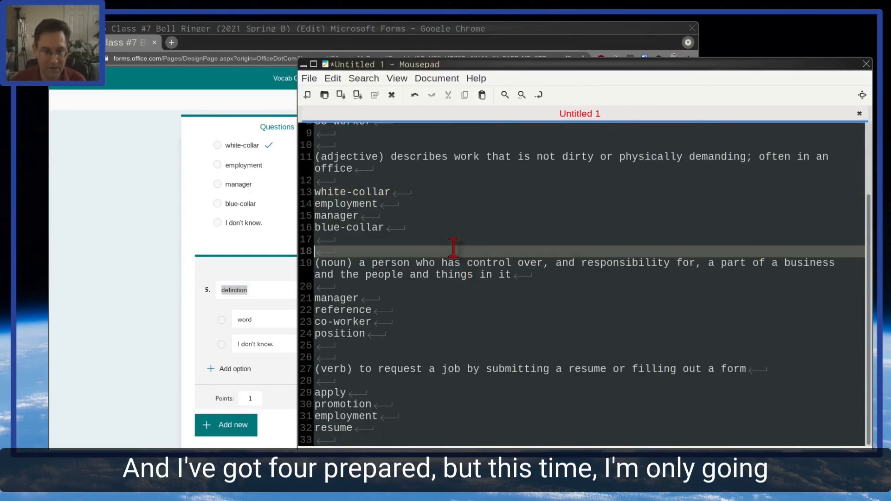
key("Down")
key("shift+Down")
key("shift+Down")
key("shift+Left")
key("ctrl+c")
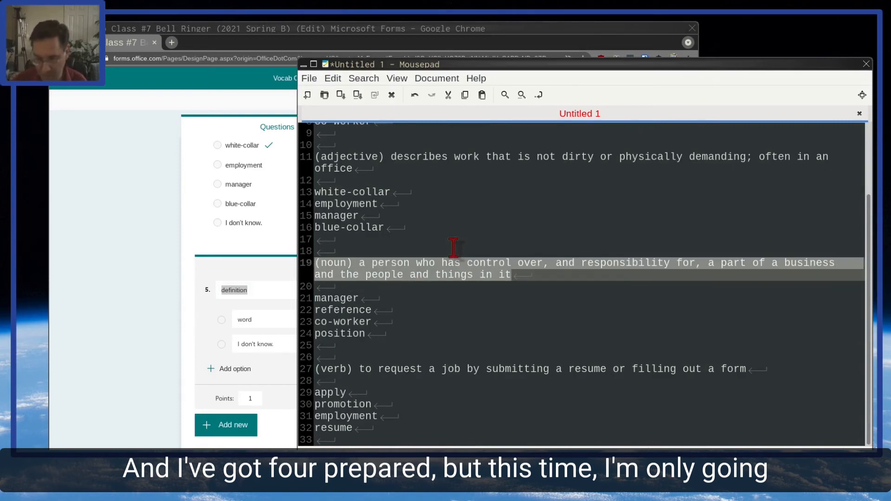
left_click(232, 291)
right_click(232, 290)
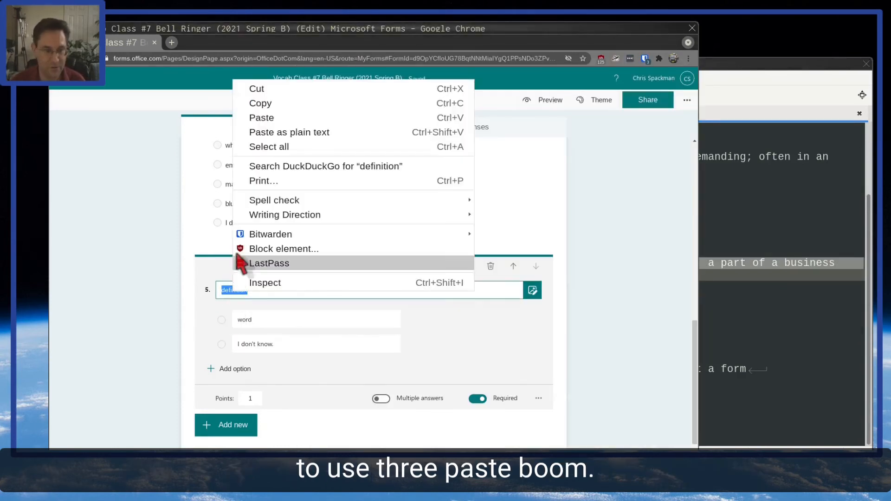
left_click(268, 133)
- Replace question 5's "word" option with manager, reference, co-worker and position, copied from the Mousepad notes
left_click(778, 300)
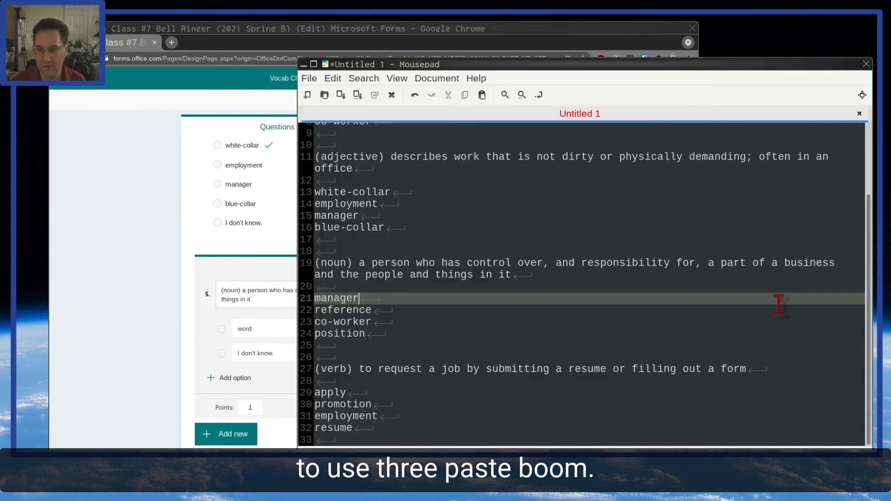
left_click(779, 305)
key("Up")
key("shift+Down")
key("shift+Down")
key("shift+Down")
key("shift+Down")
key("ctrl+c")
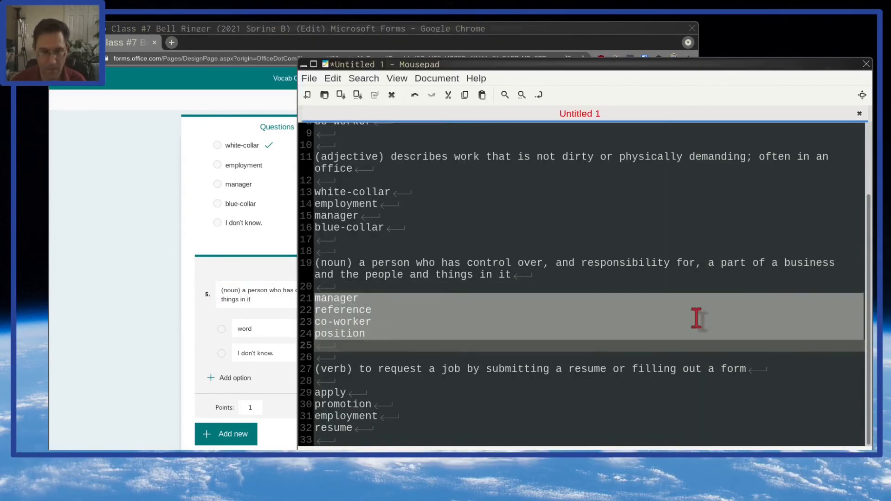
double_click(250, 328)
key("ctrl+v")
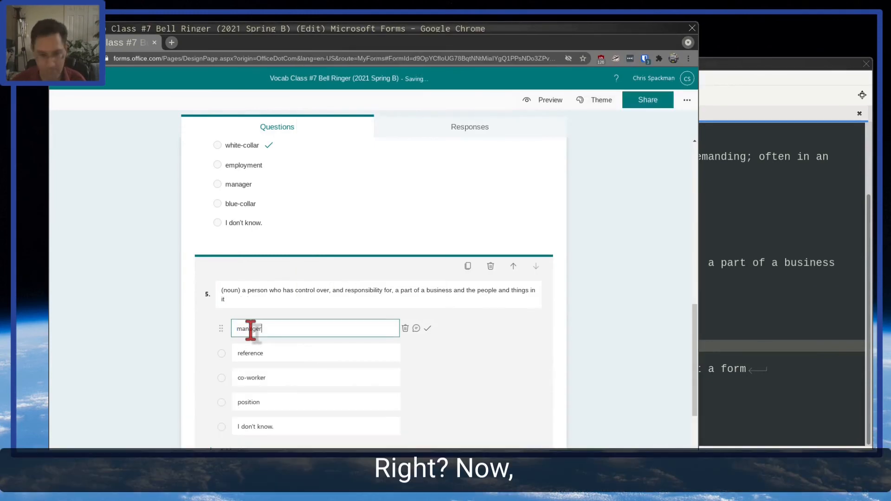
- Mark manager as question 5's correct answer and turn on Shuffle options for the question
scroll(359, 357, "down", 2)
scroll(360, 357, "up", 2)
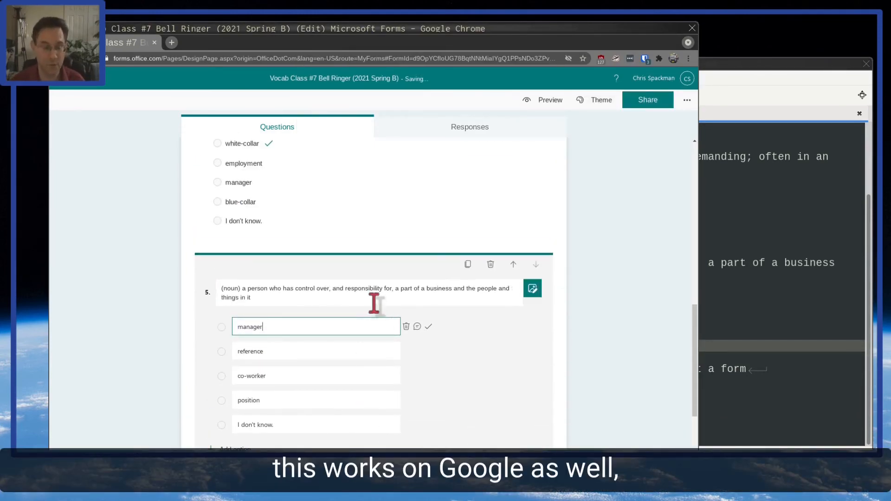
scroll(365, 353, "down", 2)
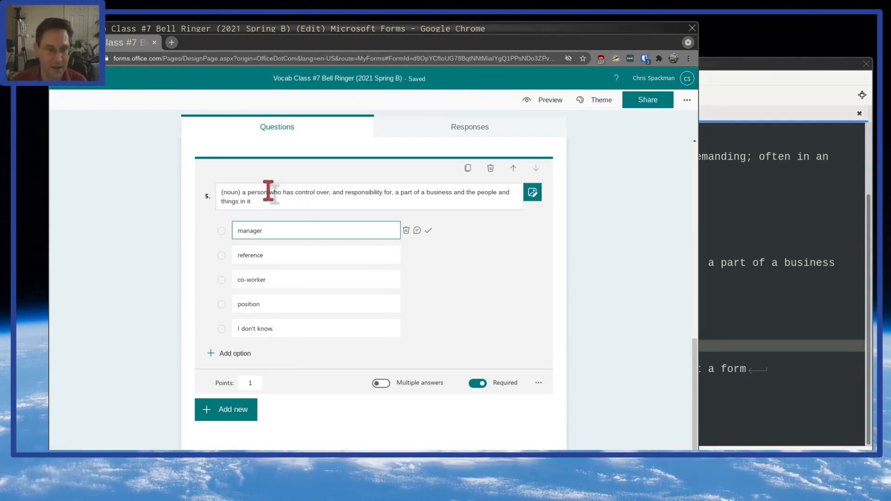
left_click(428, 231)
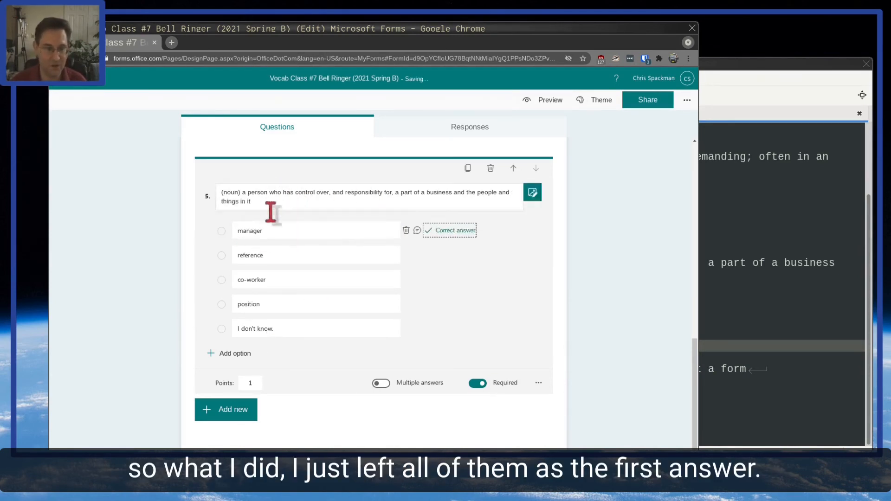
left_click(542, 383)
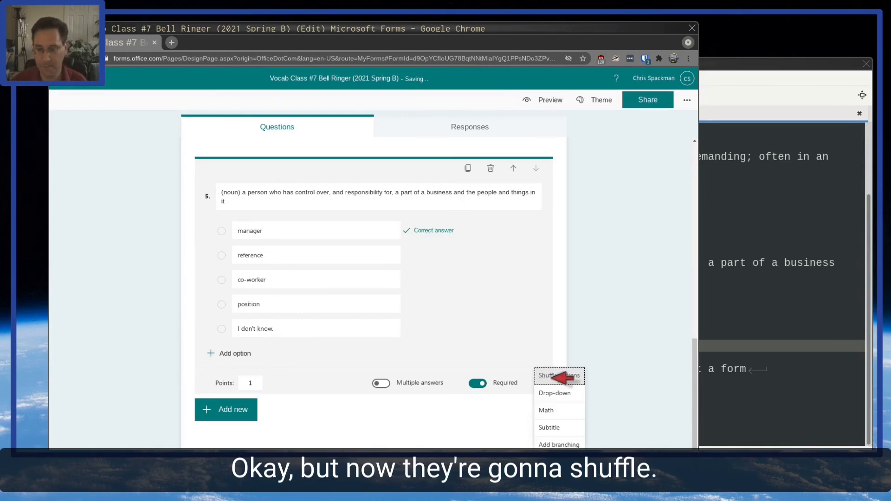
left_click(555, 376)
- Review the form's questions 1 to 5, checking the definitions, answer options and marked correct answers
scroll(588, 342, "up", 5)
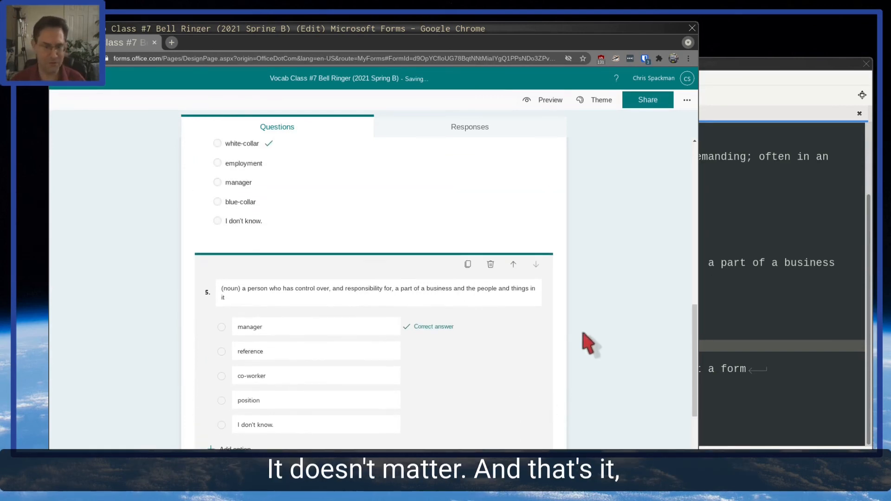
scroll(592, 341, "up", 5)
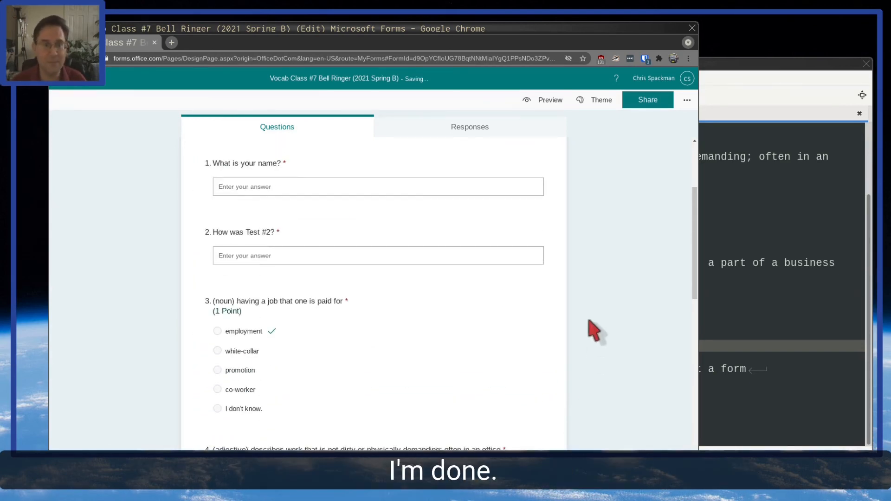
scroll(599, 329, "up", 1)
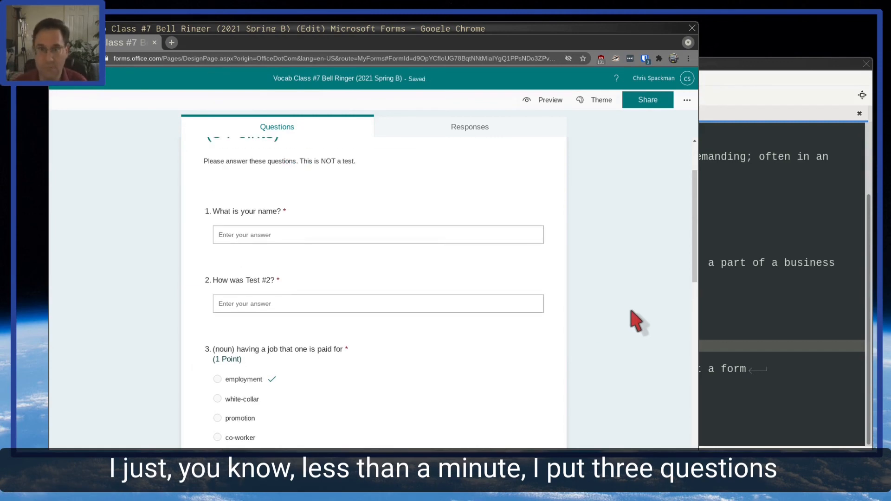
scroll(411, 332, "down", 6)
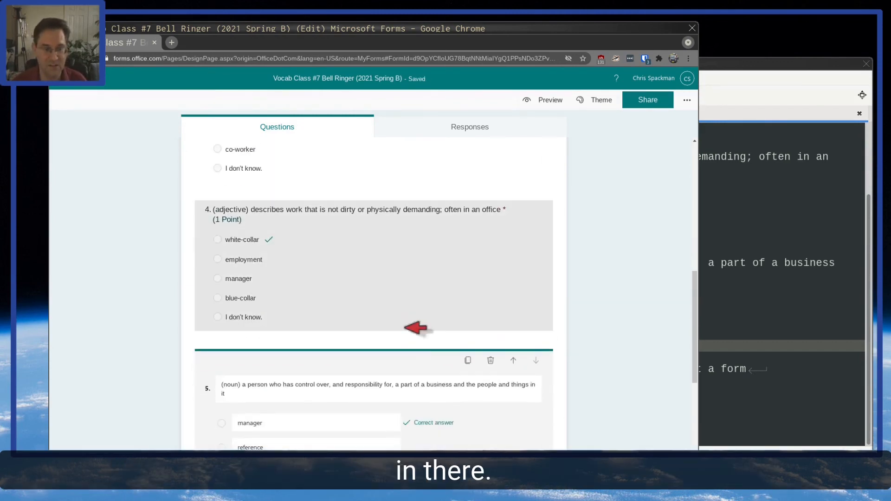
scroll(427, 316, "up", 2)
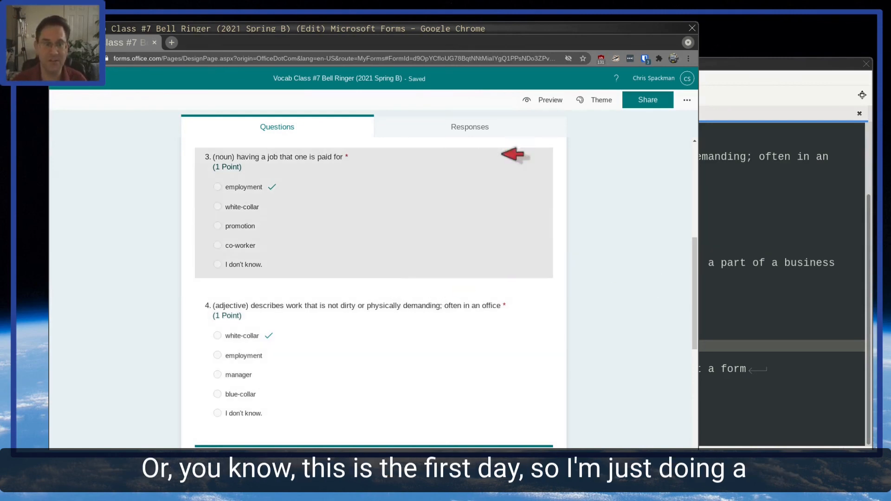
scroll(412, 330, "down", 5)
scroll(395, 344, "up", 5)
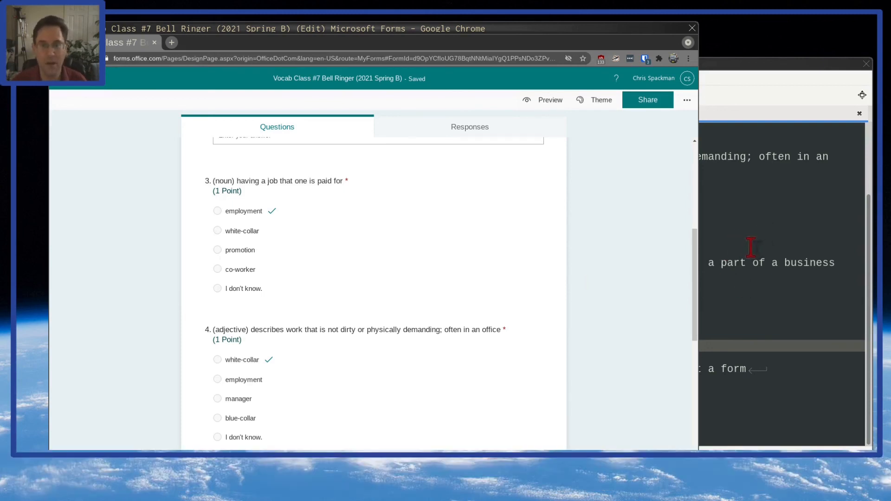
- Select the answer list from white-collar to blue-collar in the Mousepad notes, and return to the form in Chrome
left_click(749, 218)
key("Up")
key("Up")
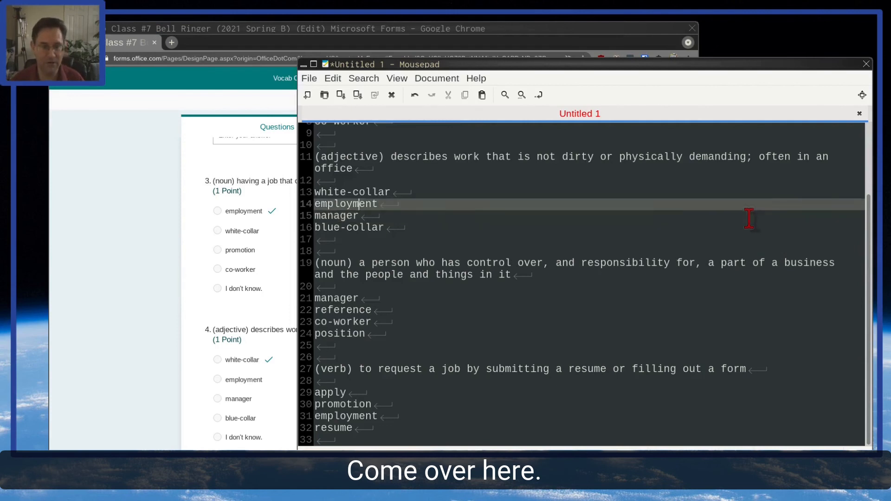
key("Home")
key("shift+Down")
key("shift+Down")
key("shift+Down")
key("shift+Down")
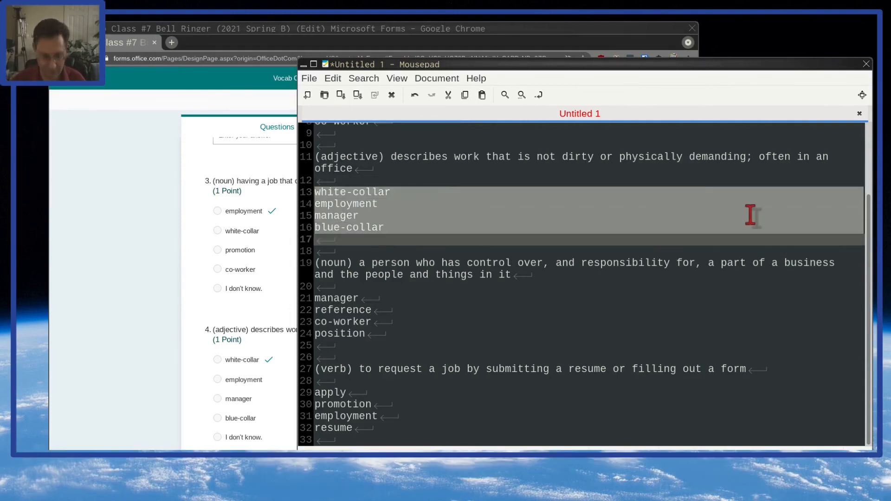
key("alt+Tab")
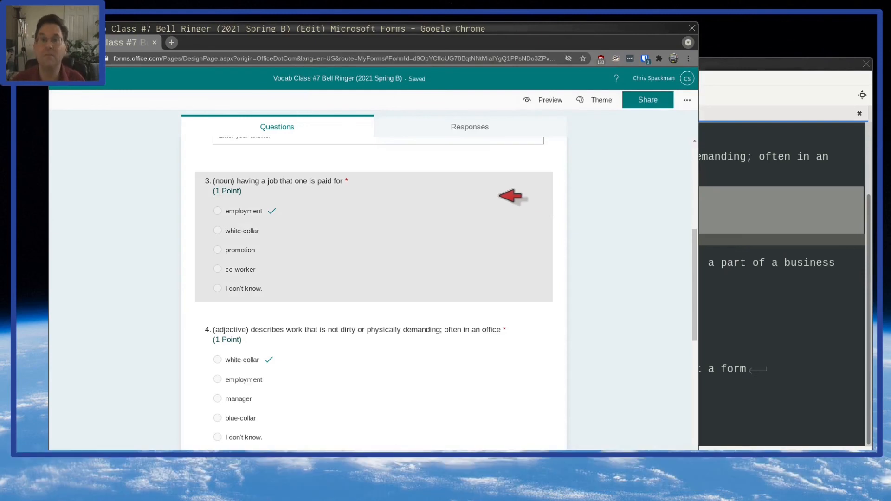